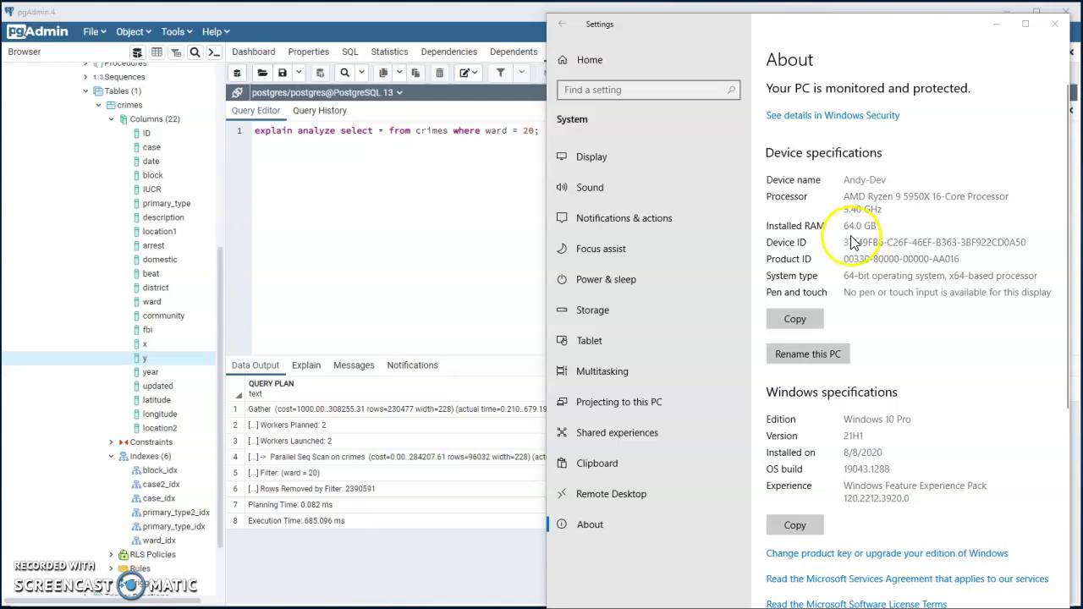
Step: Close the PC settings window and run the explain analyze query on crimes for ward = 20 twice
{"action": "left_click", "coordinate": [1054, 26]}
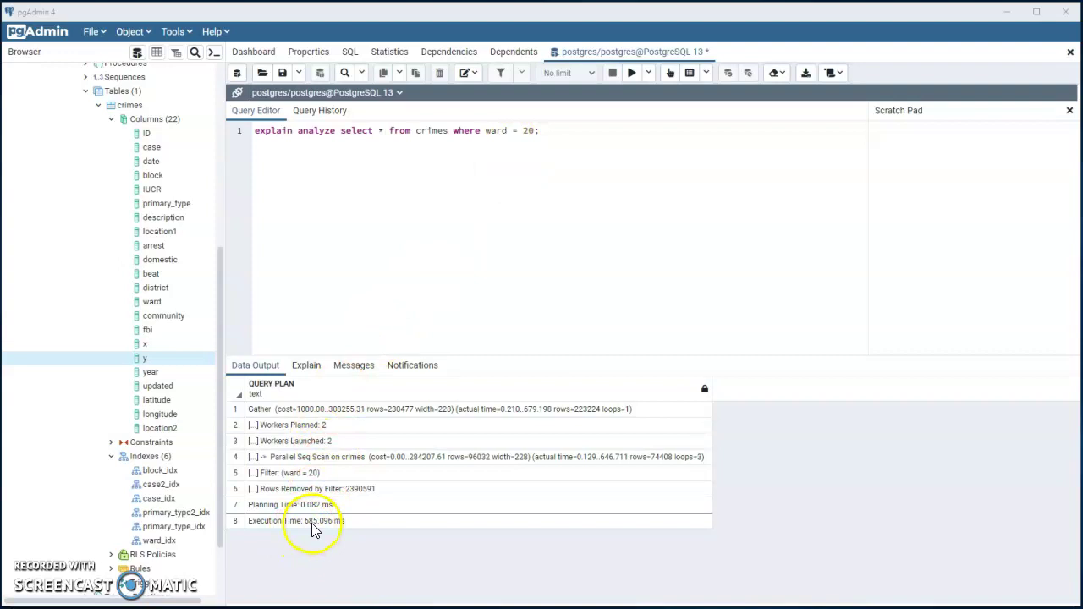
{"action": "left_click", "coordinate": [633, 74]}
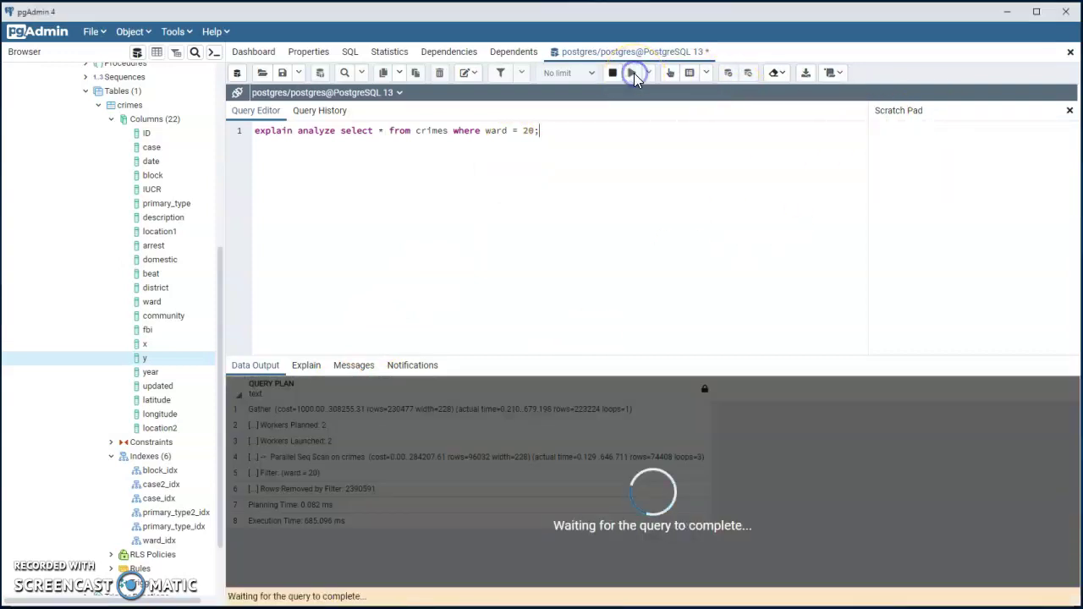
{"action": "left_click", "coordinate": [633, 74]}
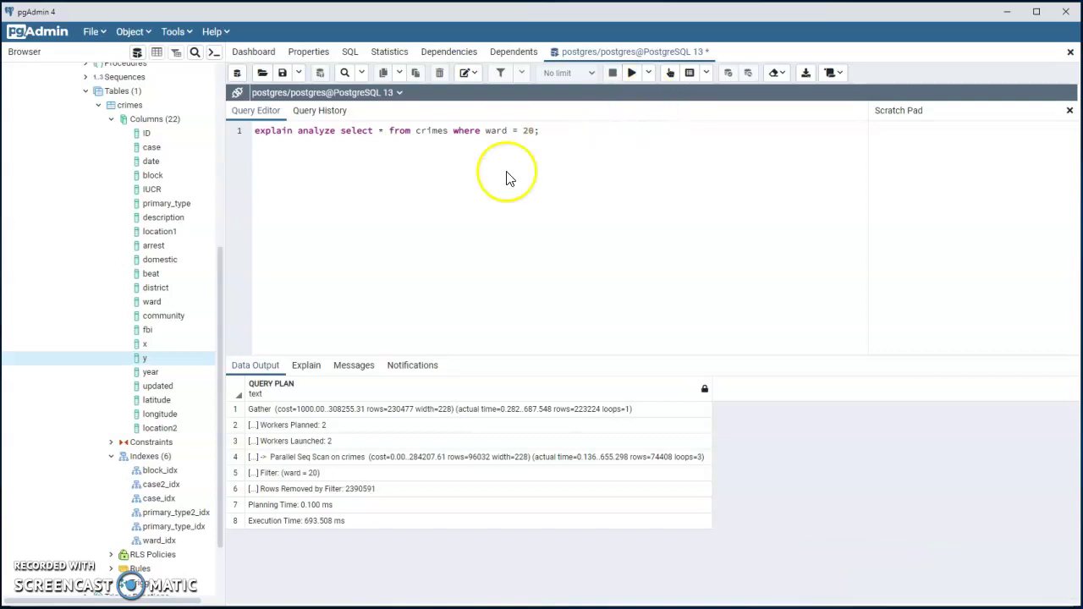
Step: Load the earlier explain analyze query for primary_type 'THEFT' OR 'BURGLARY' from the query history and run it three times
{"action": "left_click", "coordinate": [328, 112]}
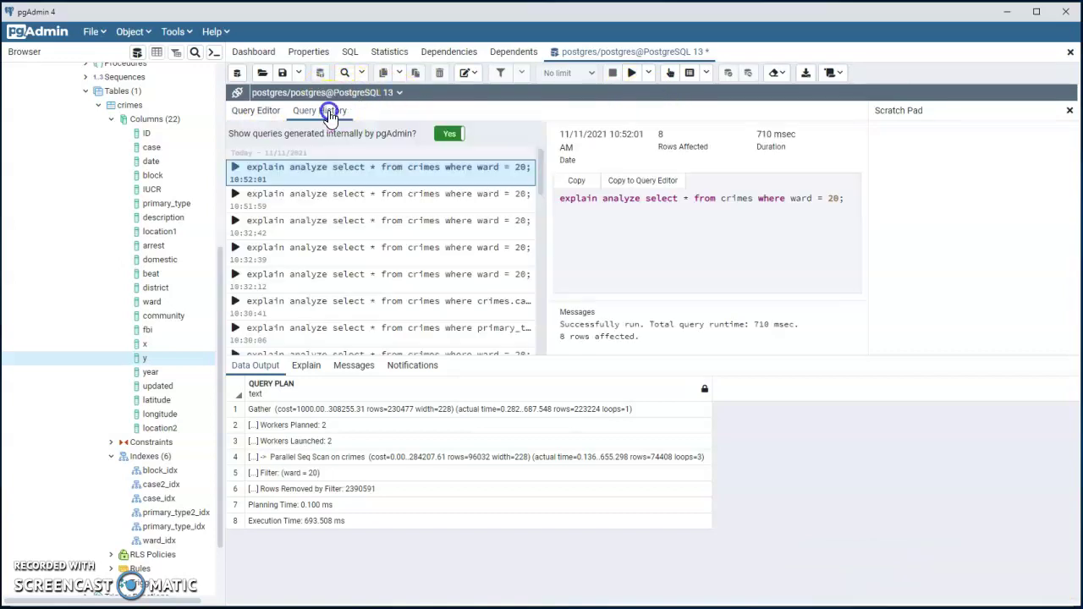
{"action": "scroll", "coordinate": [445, 283], "scroll_direction": "down", "scroll_amount": 2}
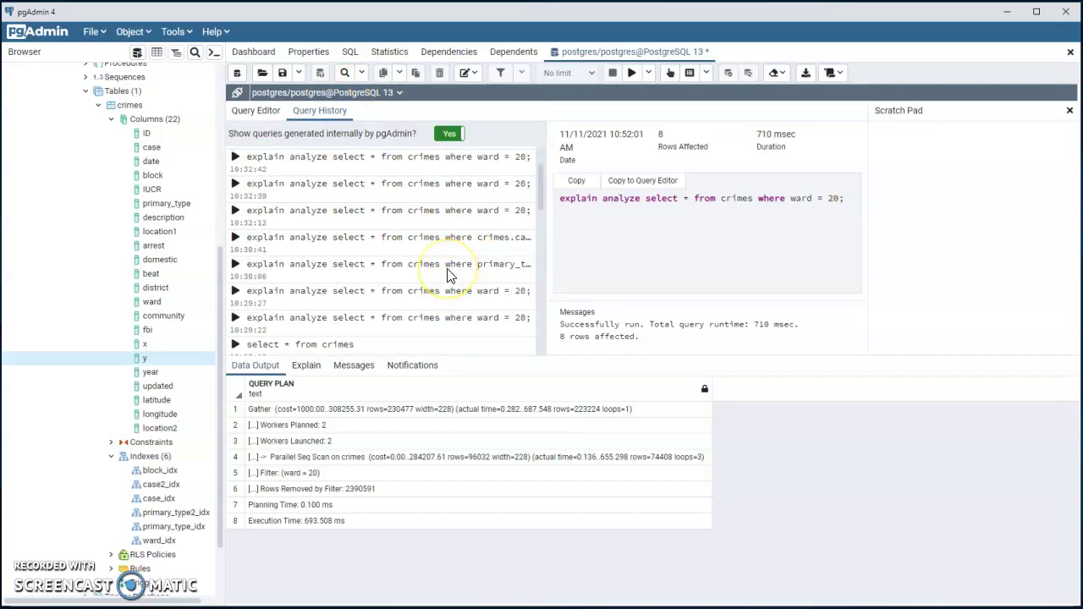
{"action": "left_click", "coordinate": [449, 269]}
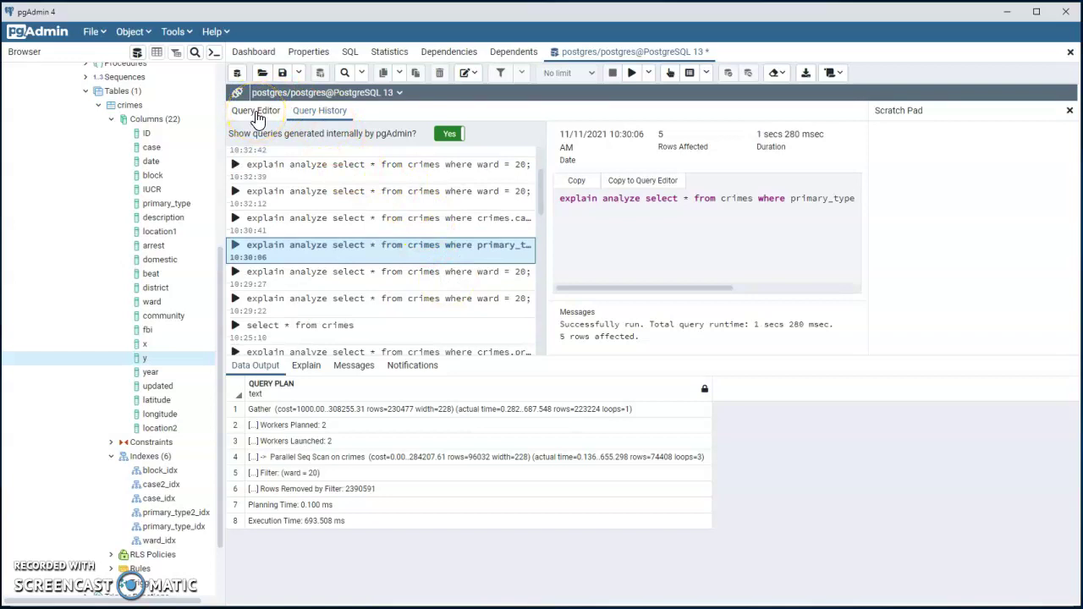
{"action": "left_click", "coordinate": [643, 180]}
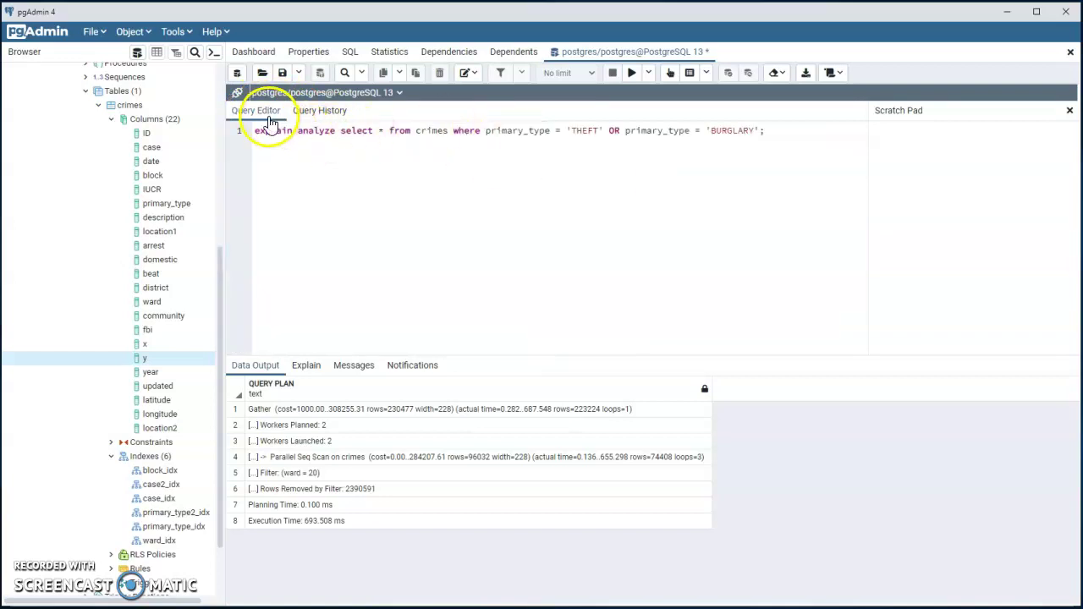
{"action": "left_click", "coordinate": [632, 74]}
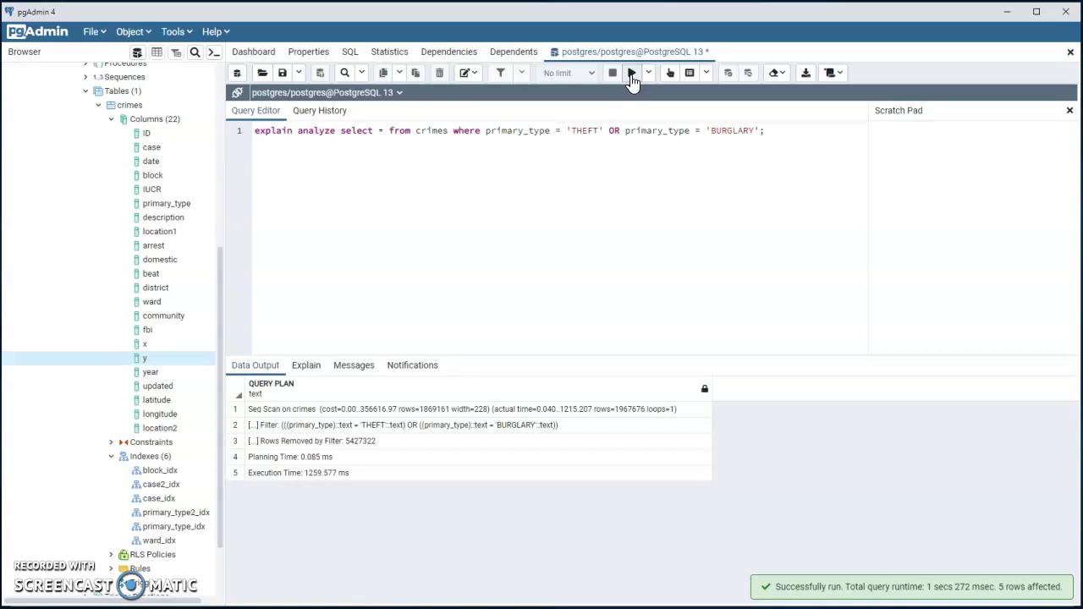
{"action": "left_click", "coordinate": [631, 76]}
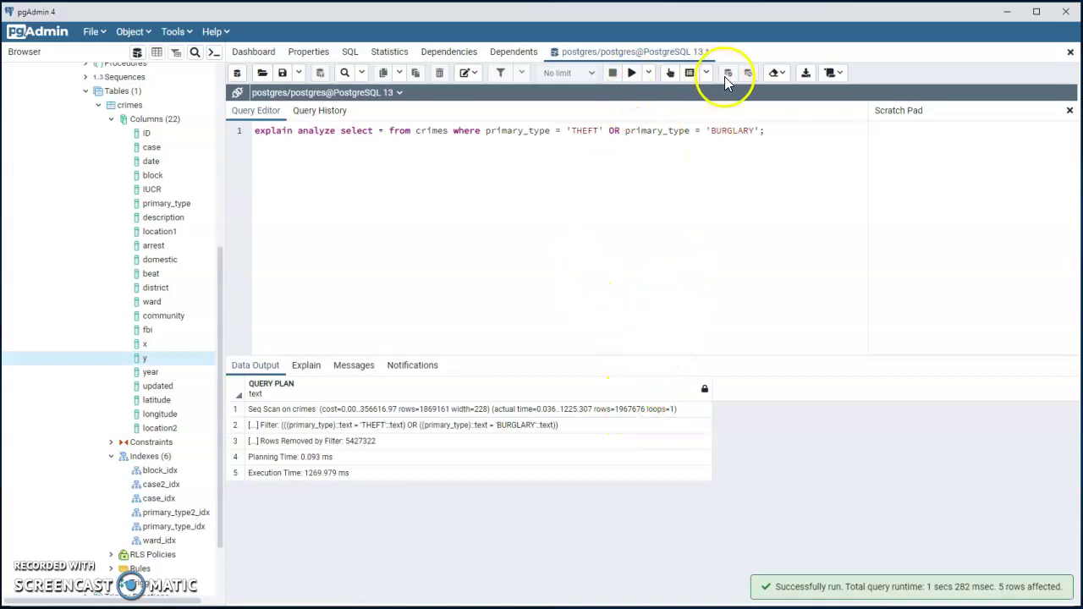
{"action": "left_click", "coordinate": [632, 77]}
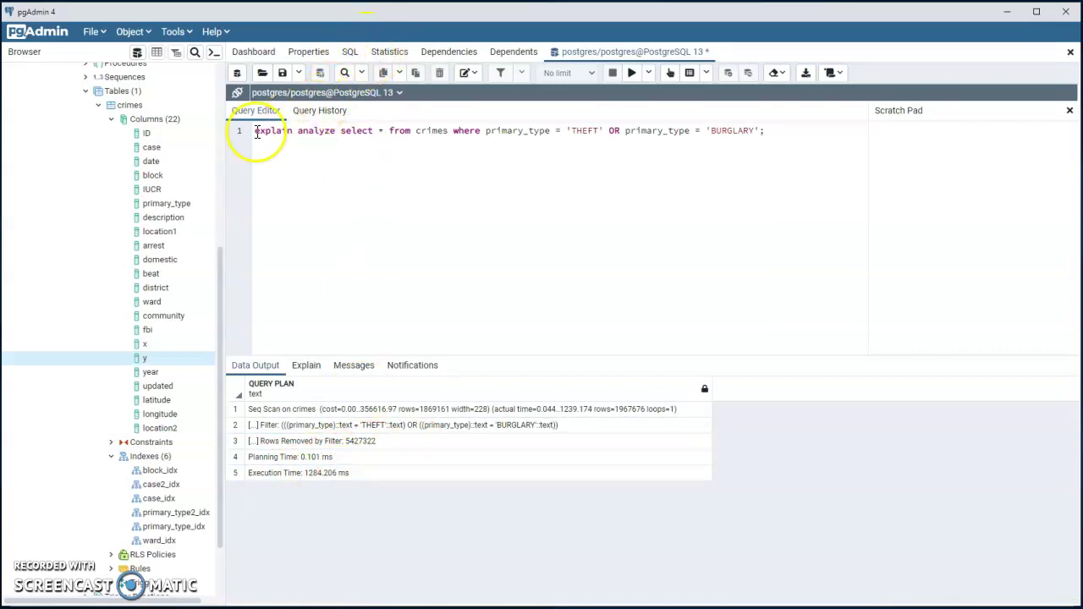
Step: Load the earlier explain analyze query with crimes.case ilike 'h%' from the query history and run it twice
{"action": "left_click", "coordinate": [333, 111]}
{"action": "scroll", "coordinate": [415, 270], "scroll_direction": "down", "scroll_amount": 4}
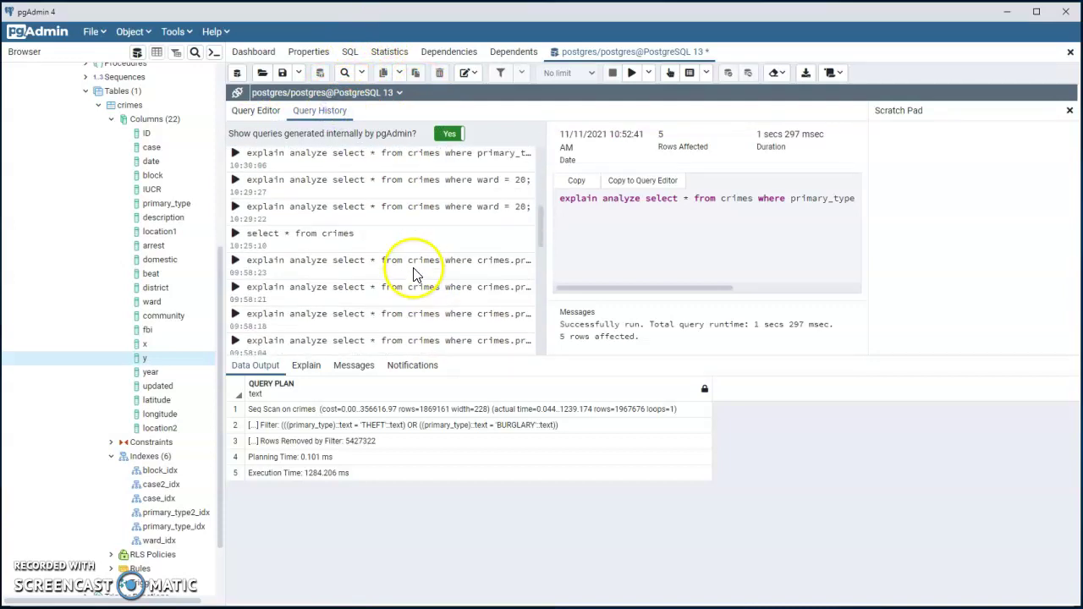
{"action": "scroll", "coordinate": [415, 267], "scroll_direction": "up", "scroll_amount": 1}
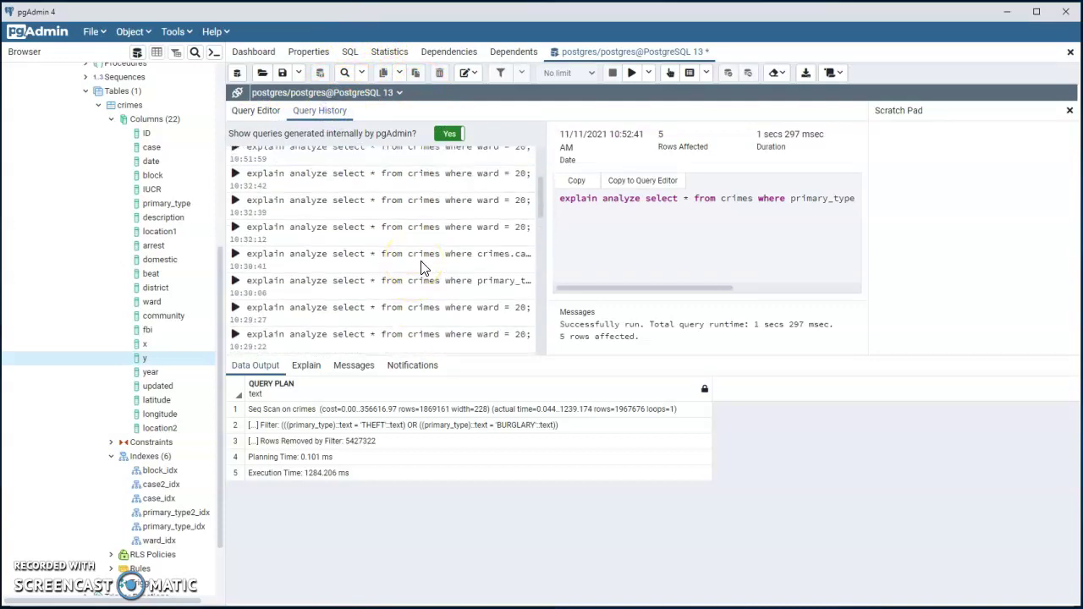
{"action": "left_click", "coordinate": [426, 259]}
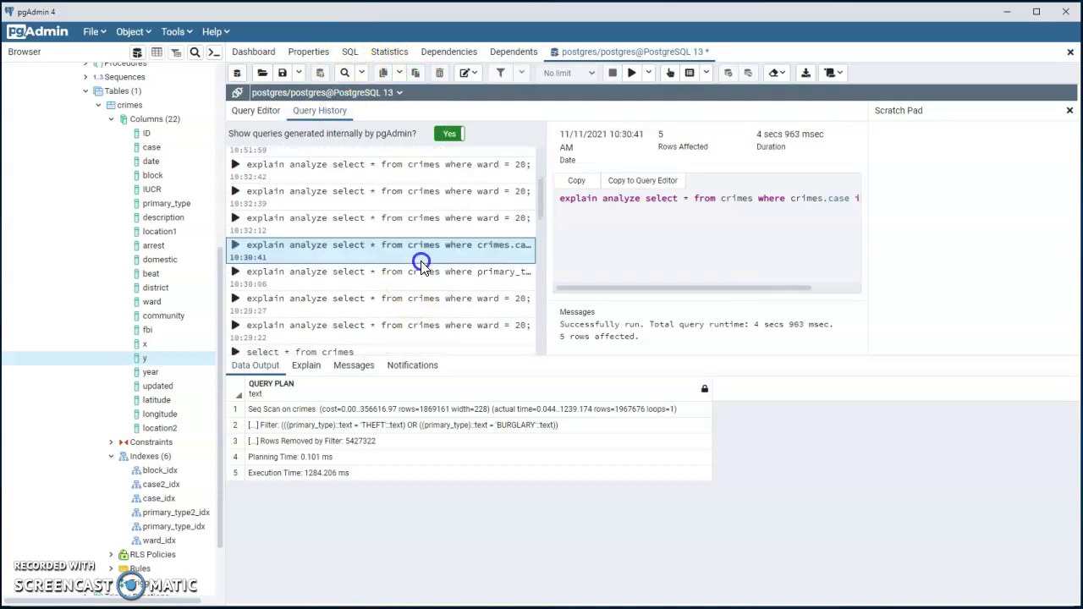
{"action": "left_click", "coordinate": [664, 181]}
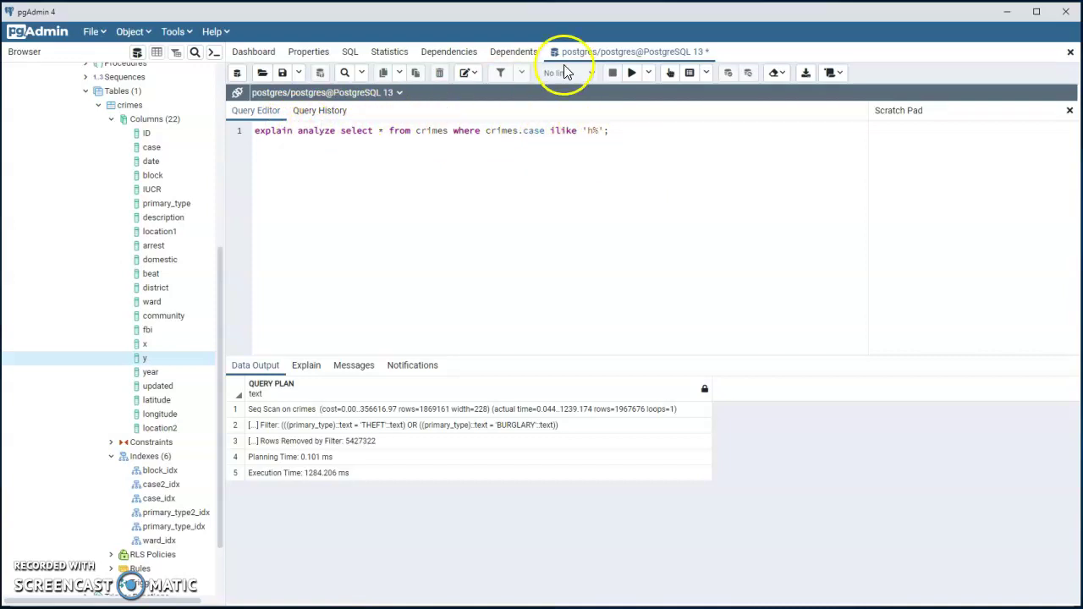
{"action": "left_click", "coordinate": [633, 75]}
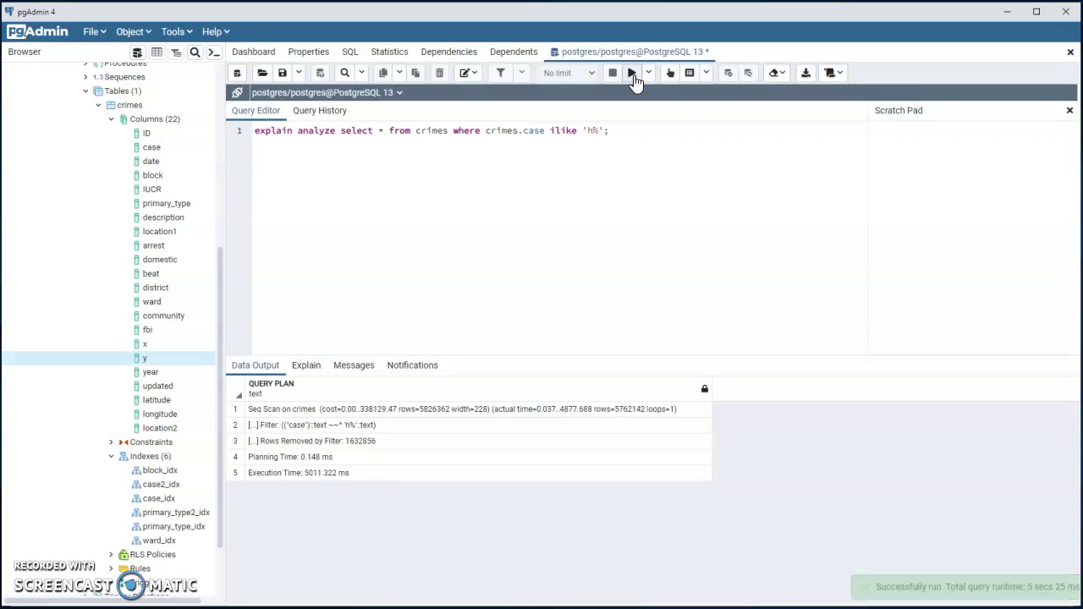
{"action": "left_click", "coordinate": [634, 74]}
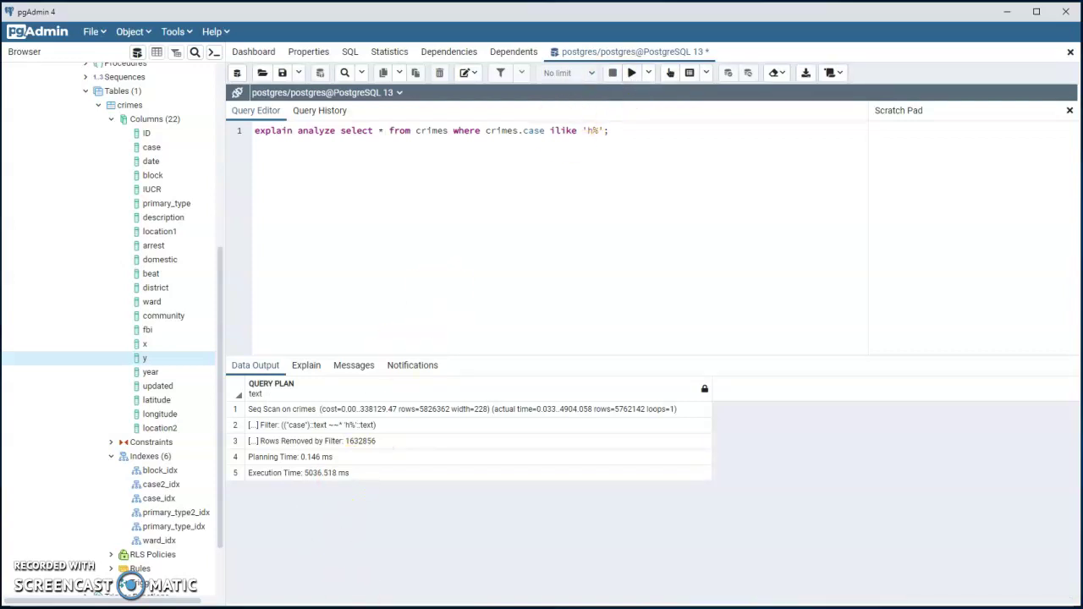
Step: Switch to DidgetBrowser and run the saved Crimes queries Ward 20, Thefts and Burglaries, and H cases
{"action": "key", "text": "alt+Tab"}
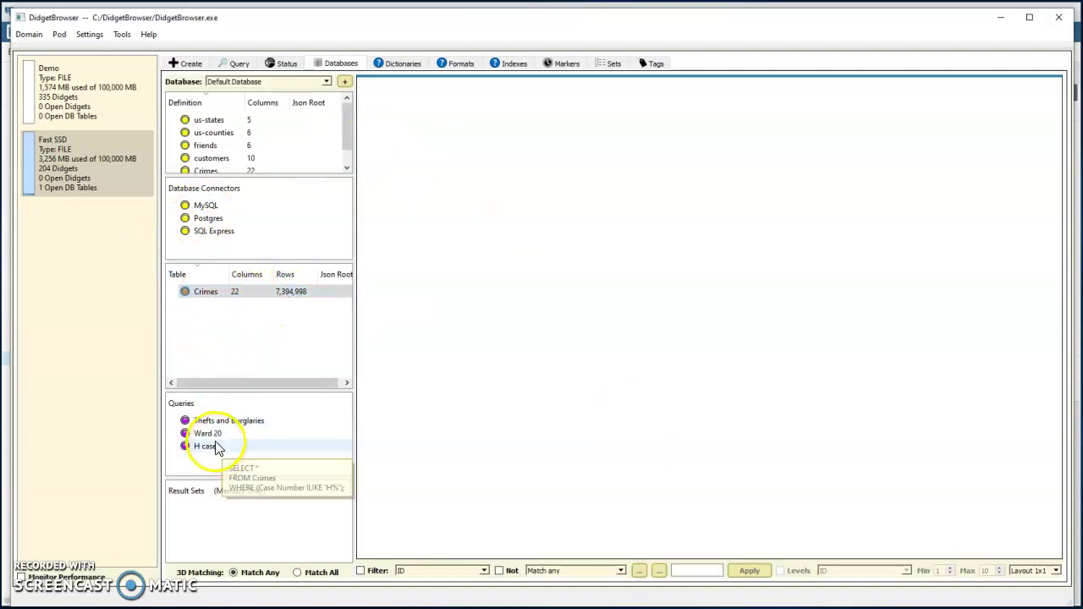
{"action": "mouse_move", "coordinate": [217, 430]}
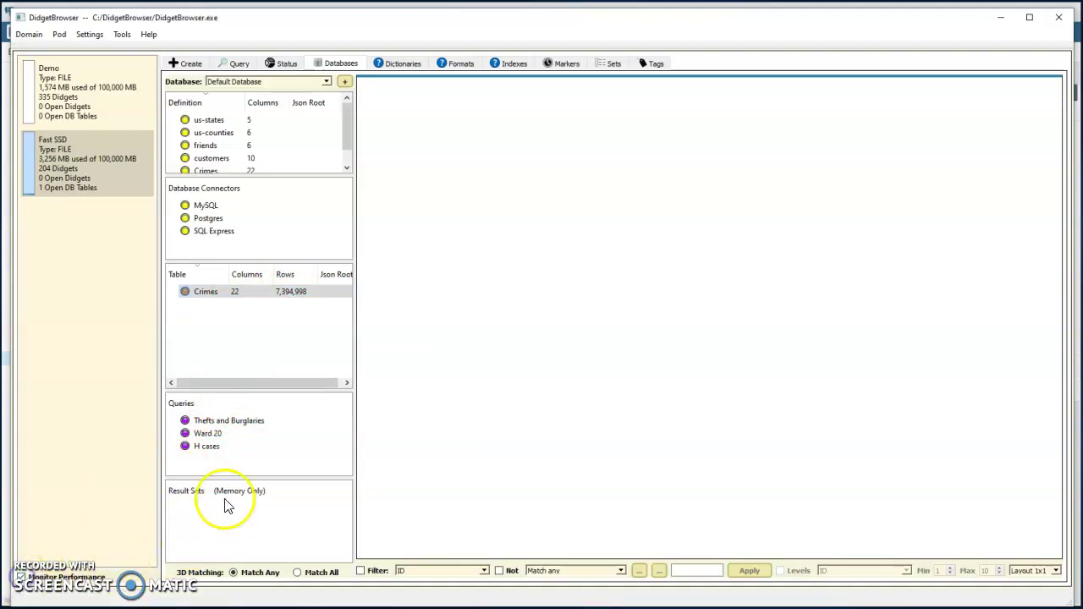
{"action": "left_click", "coordinate": [208, 433]}
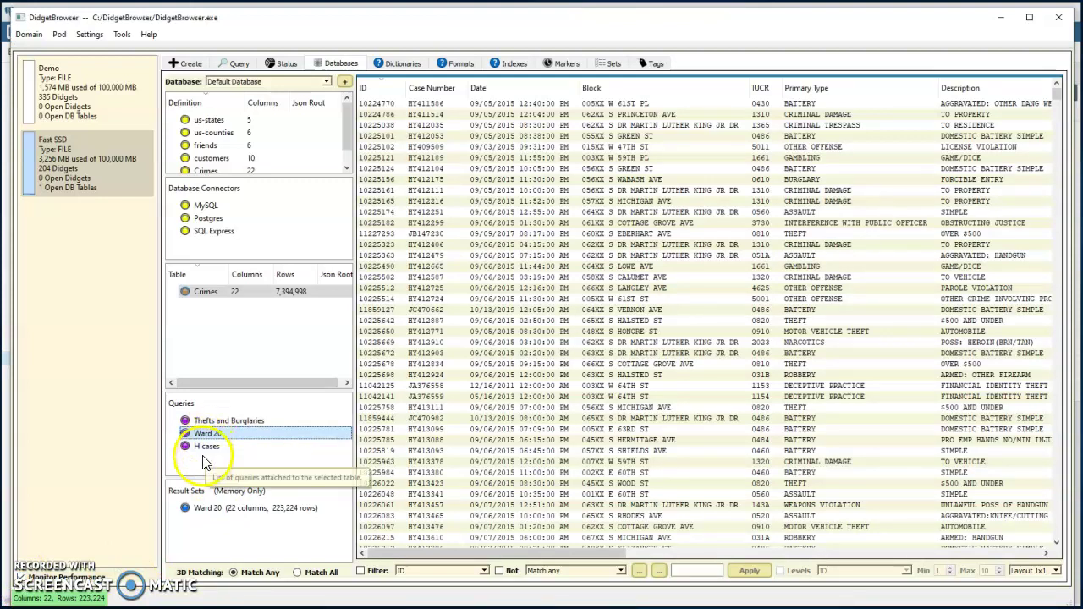
{"action": "left_click", "coordinate": [209, 422]}
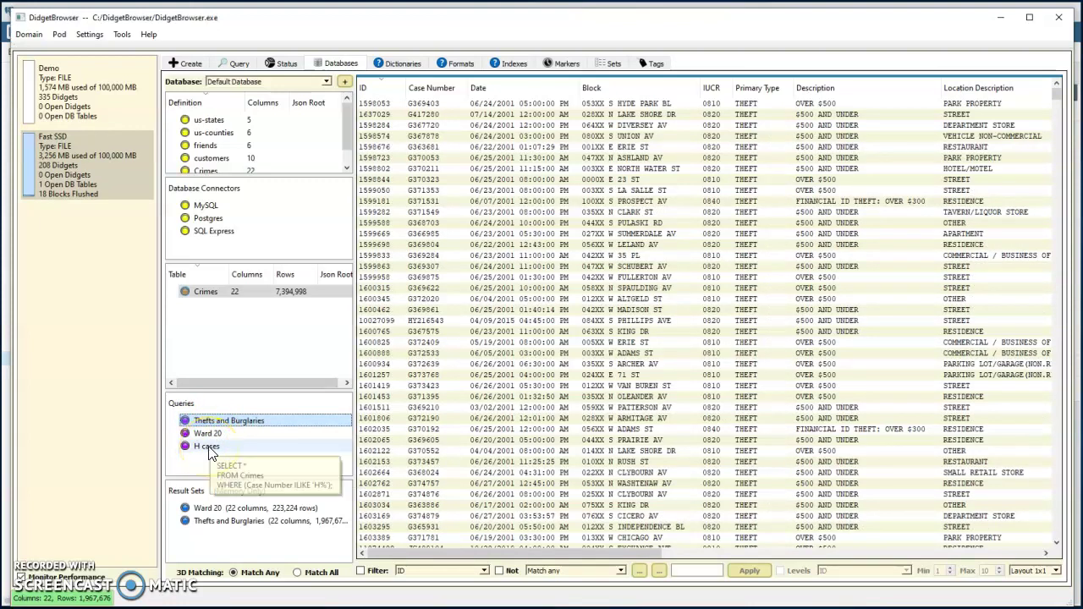
{"action": "left_click", "coordinate": [209, 454]}
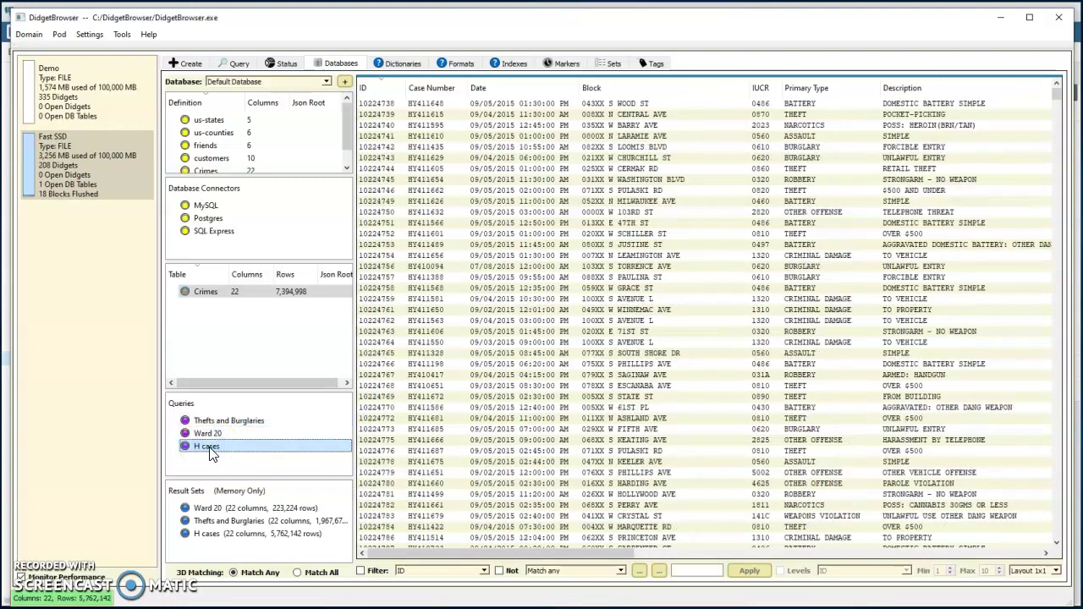
Step: Examine the recorded time markers for the processing times of the three latest queries
{"action": "left_click", "coordinate": [565, 64]}
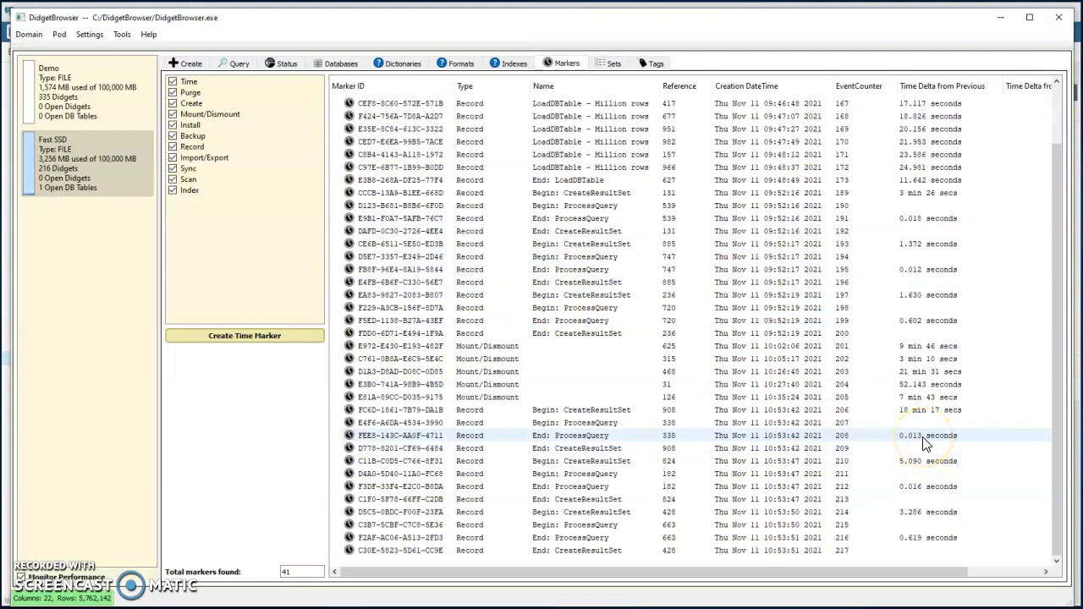
{"action": "left_click", "coordinate": [925, 493]}
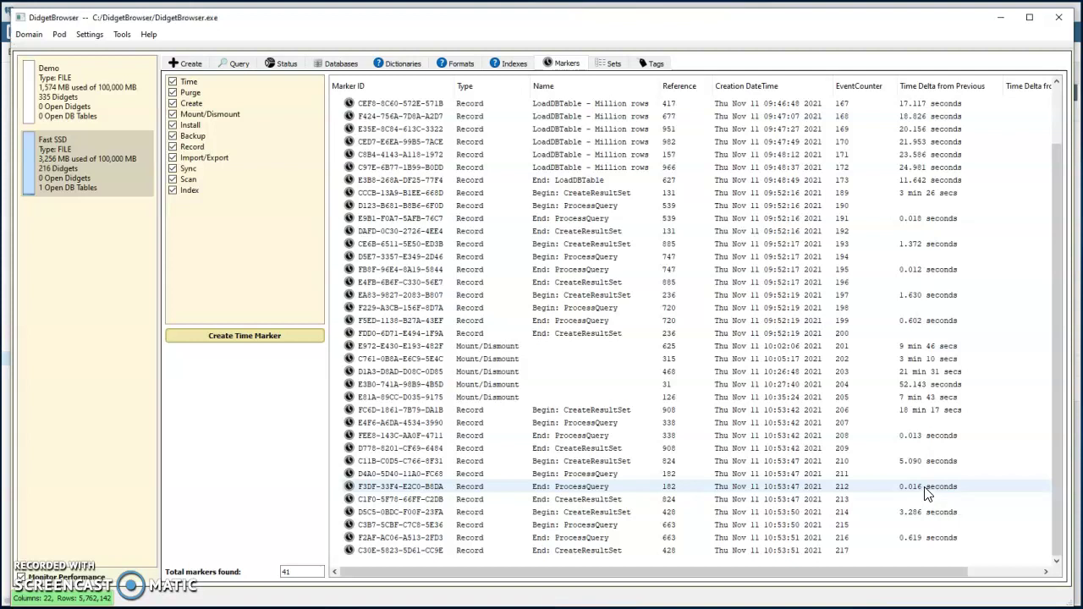
{"action": "left_click", "coordinate": [931, 503]}
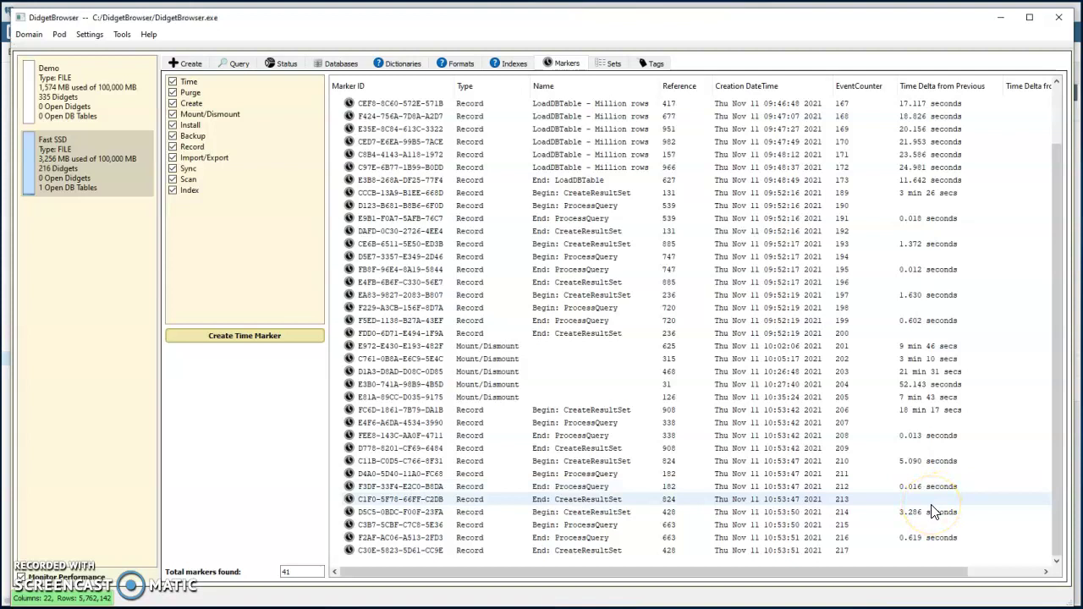
{"action": "left_click", "coordinate": [920, 539]}
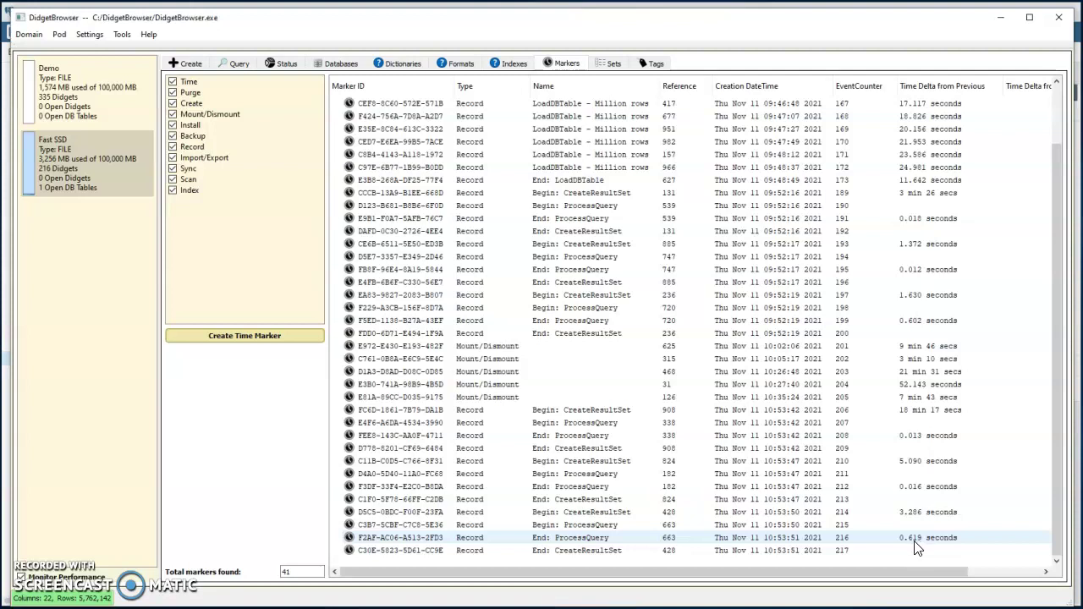
{"action": "left_click", "coordinate": [922, 540]}
{"action": "left_click_drag", "start_coordinate": [924, 548], "coordinate": [479, 149]}
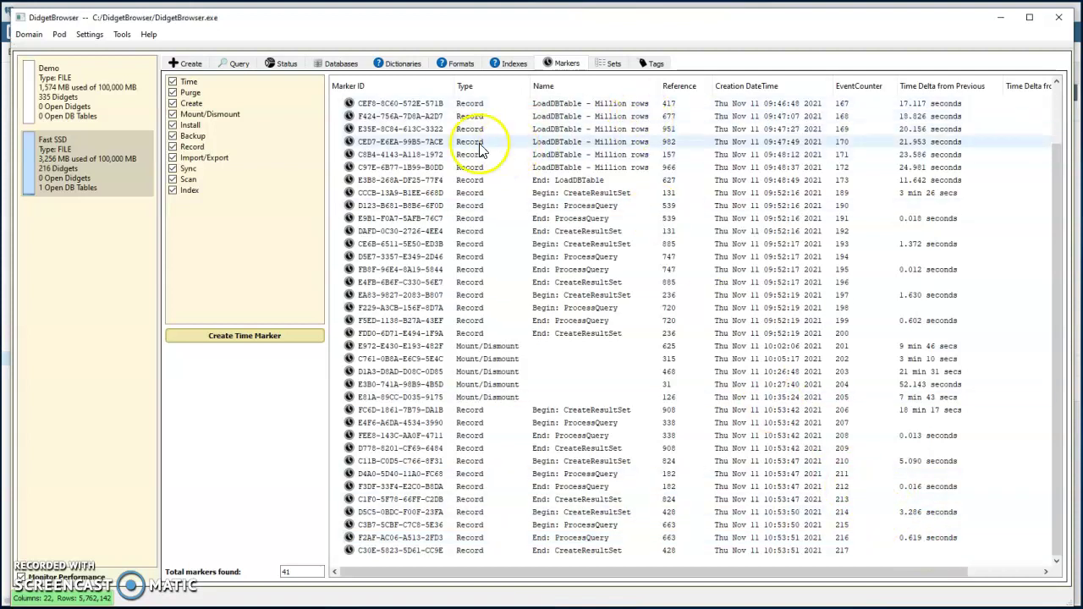
Step: Drill into the H cases results by Primary Type ROBBERY, Location Description SIDEWALK and Description ARMED: HANDGUN, and browse the matching rows
{"action": "left_click", "coordinate": [343, 65]}
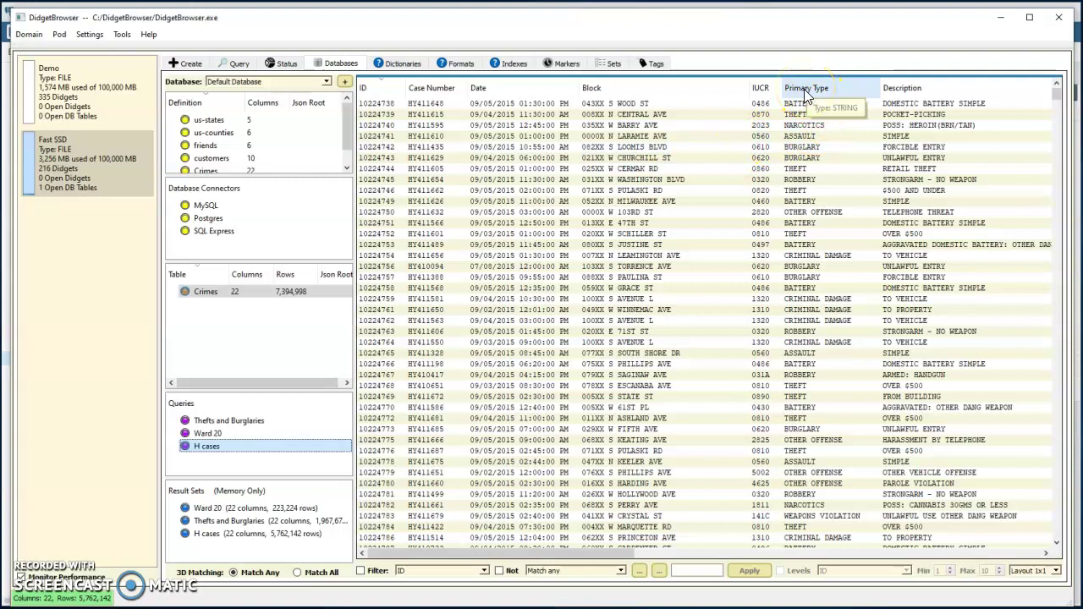
{"action": "double_click", "coordinate": [802, 180]}
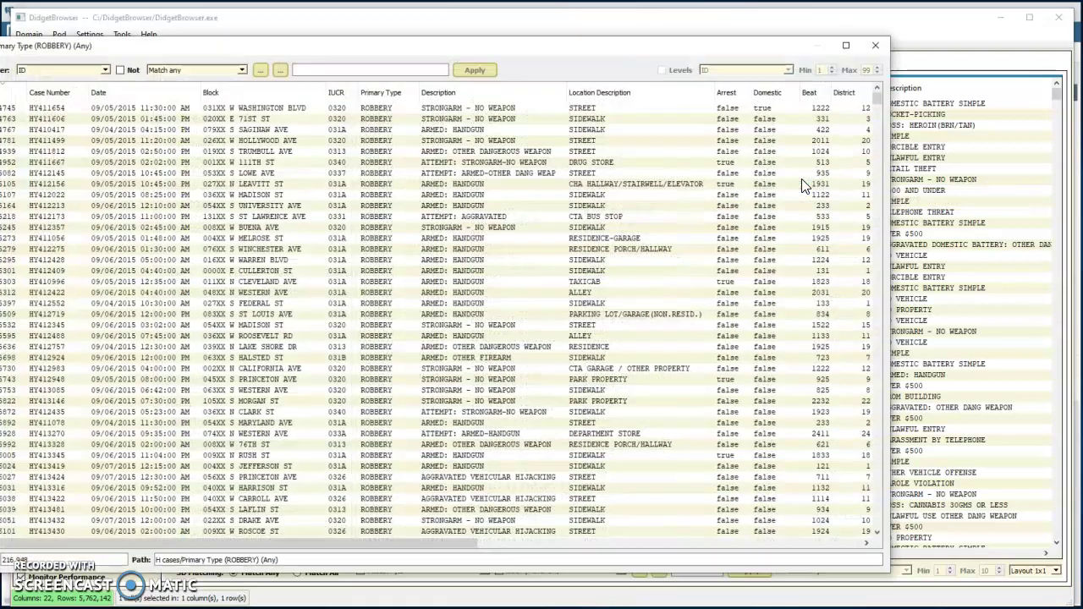
{"action": "left_click", "coordinate": [590, 260]}
{"action": "double_click", "coordinate": [590, 260]}
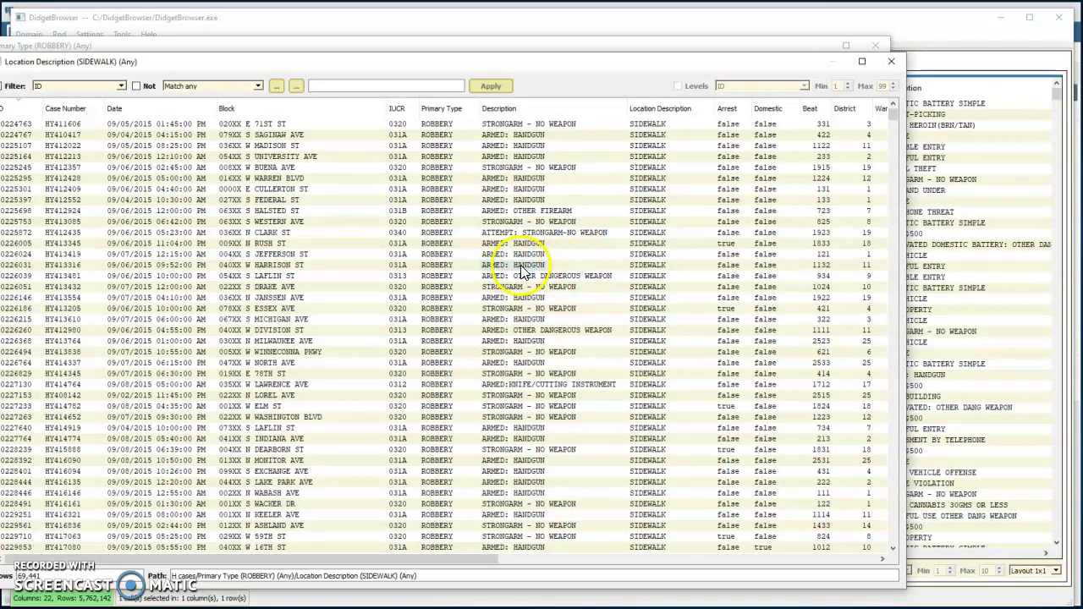
{"action": "double_click", "coordinate": [523, 266]}
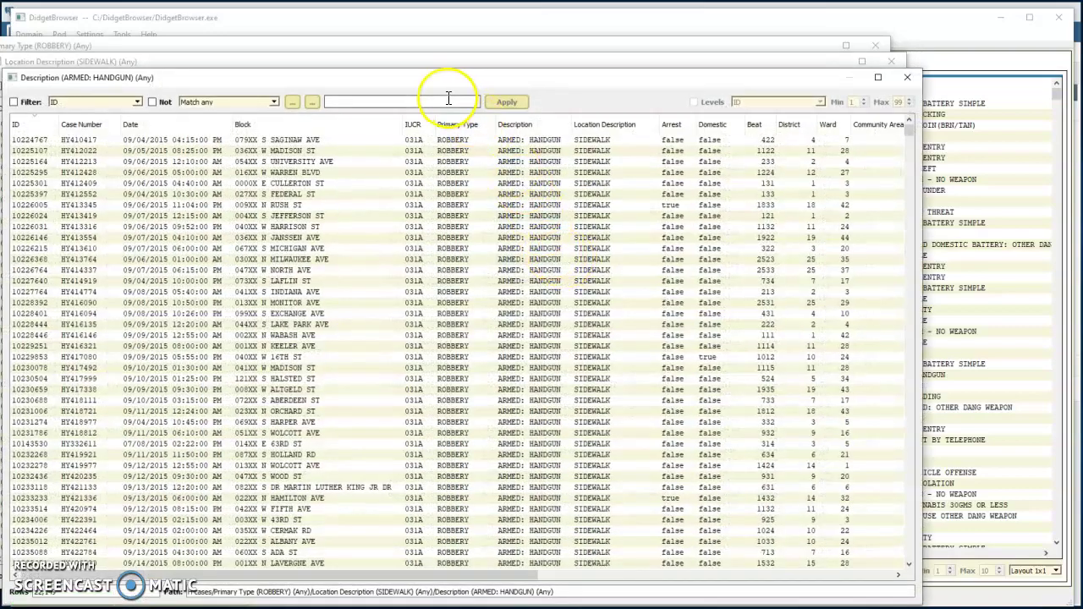
{"action": "left_click_drag", "start_coordinate": [436, 77], "coordinate": [462, 64]}
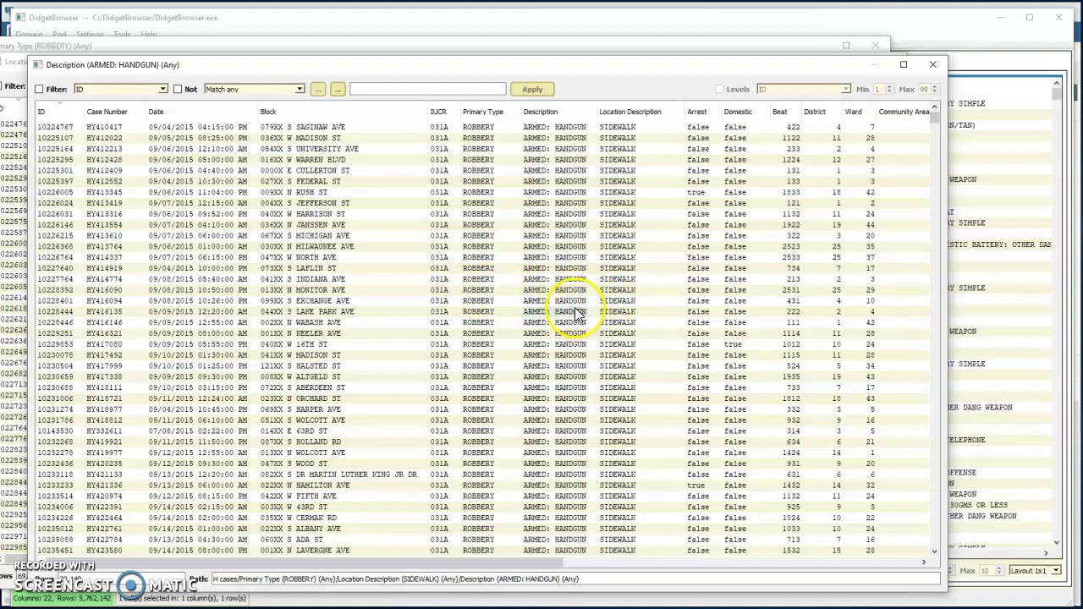
{"action": "scroll", "coordinate": [577, 313], "scroll_direction": "down", "scroll_amount": 11}
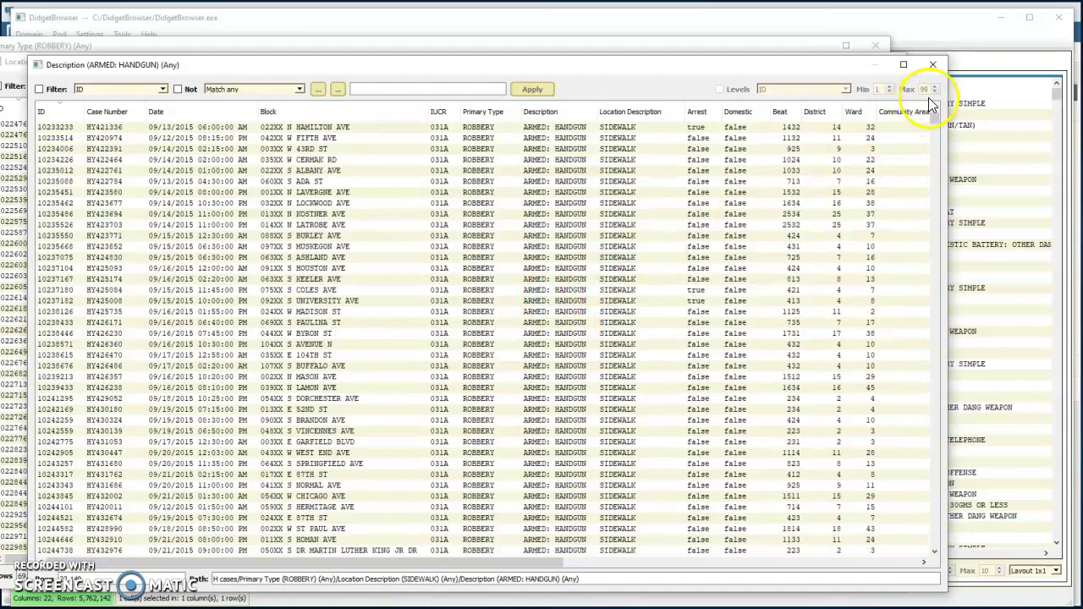
Step: Close the three drill-down windows and select a SIMPLE value in the Description column of the H cases results
{"action": "left_click", "coordinate": [932, 64]}
{"action": "left_click", "coordinate": [899, 61]}
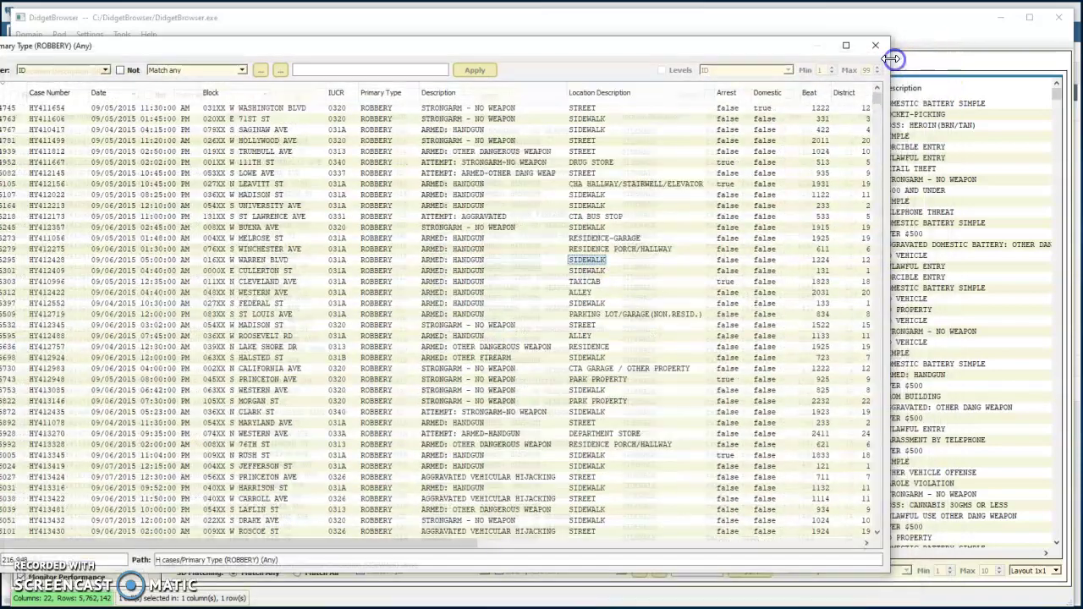
{"action": "left_click", "coordinate": [876, 45]}
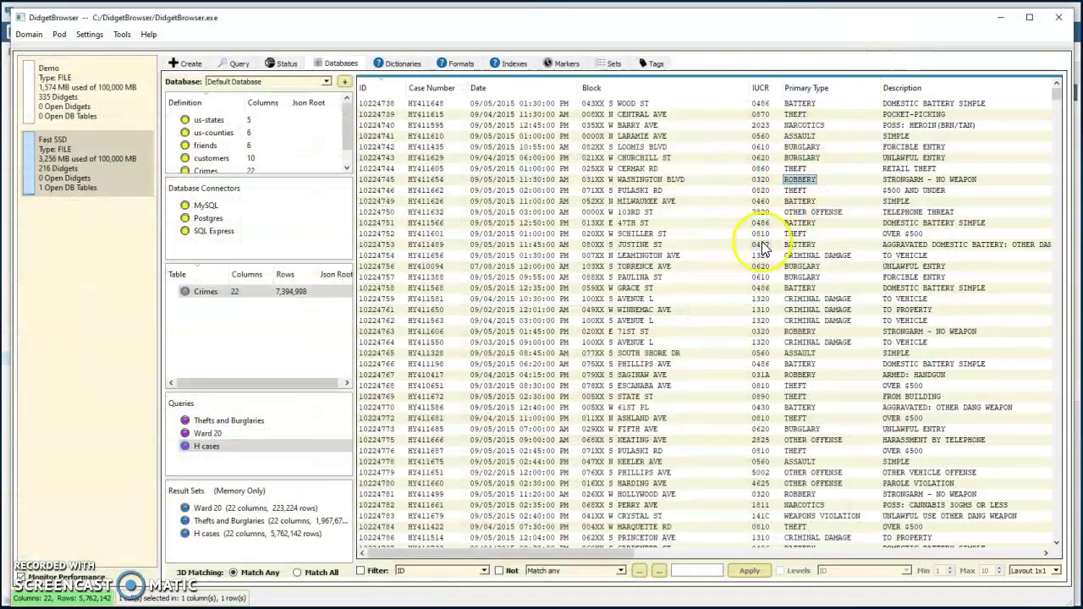
{"action": "left_click", "coordinate": [895, 353]}
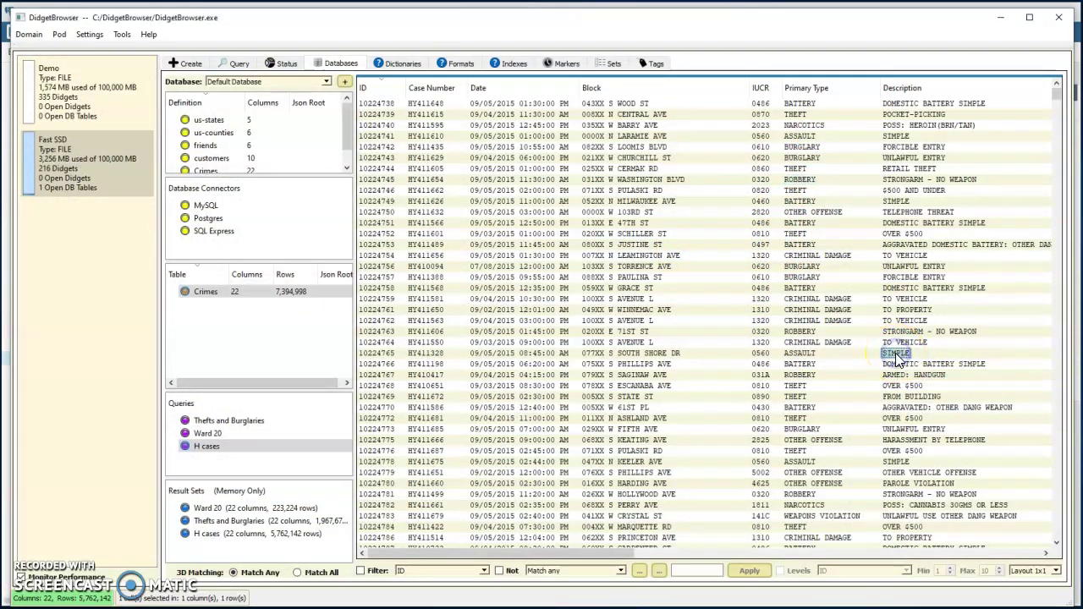
Step: Drill into the H cases results by Description SIMPLE and District 14, and browse the further columns of the matching rows
{"action": "double_click", "coordinate": [895, 353]}
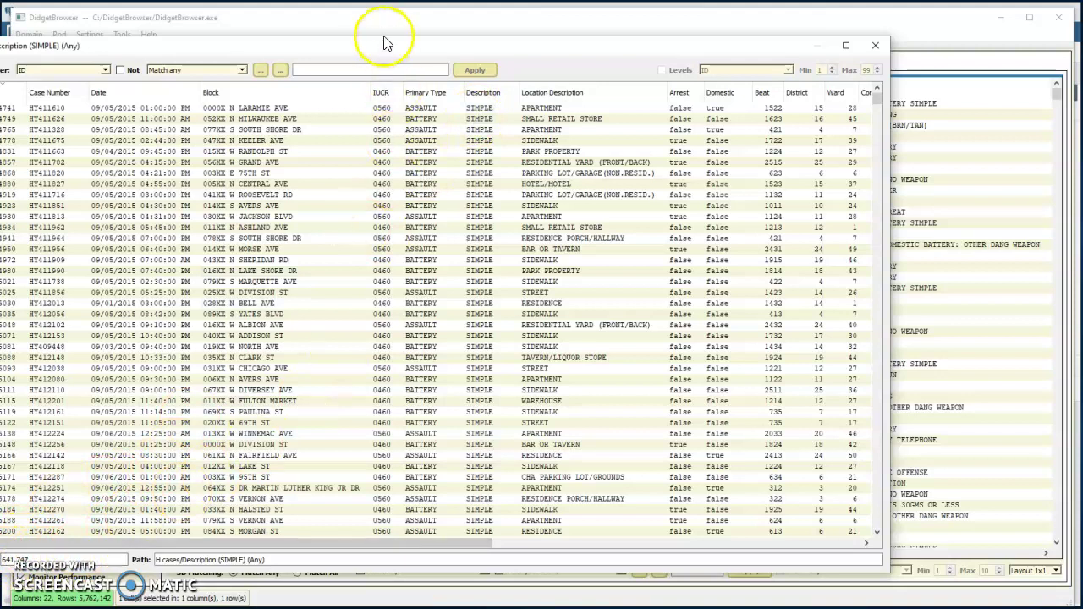
{"action": "left_click_drag", "start_coordinate": [381, 43], "coordinate": [415, 41]}
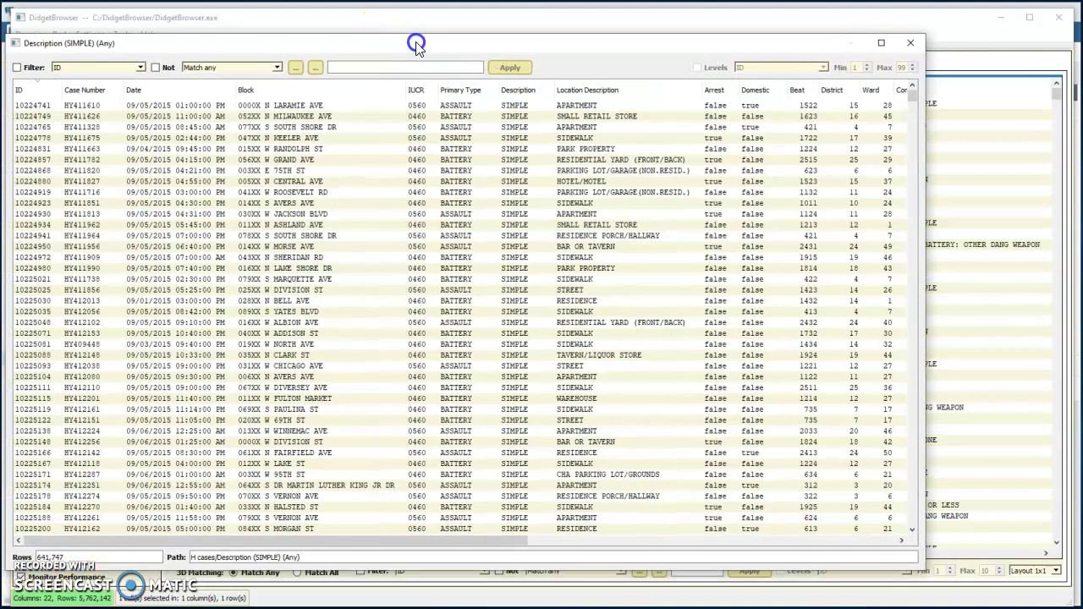
{"action": "left_click", "coordinate": [423, 89]}
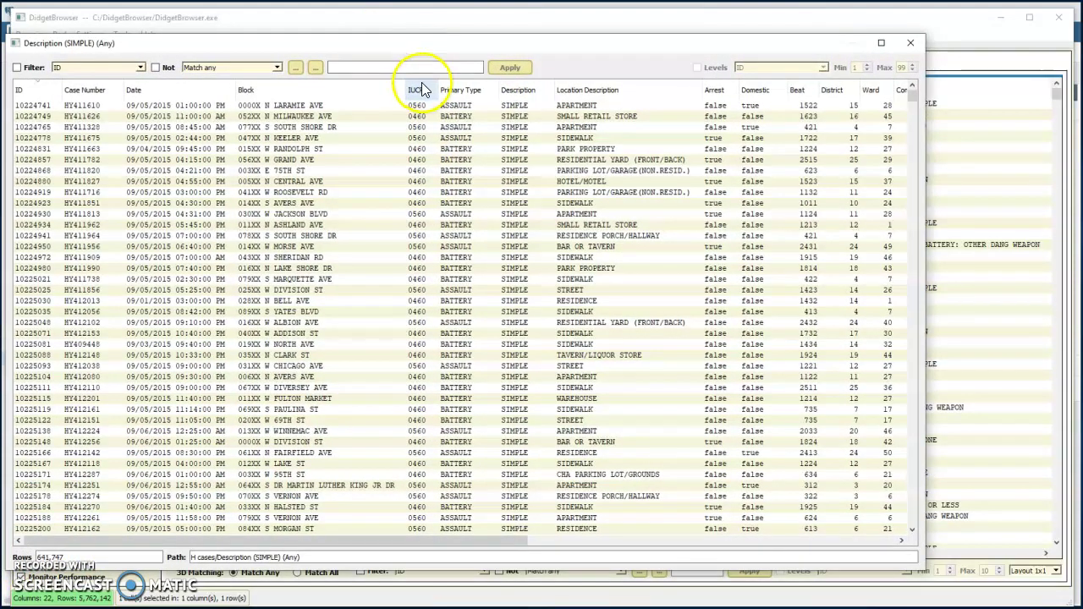
{"action": "double_click", "coordinate": [855, 292]}
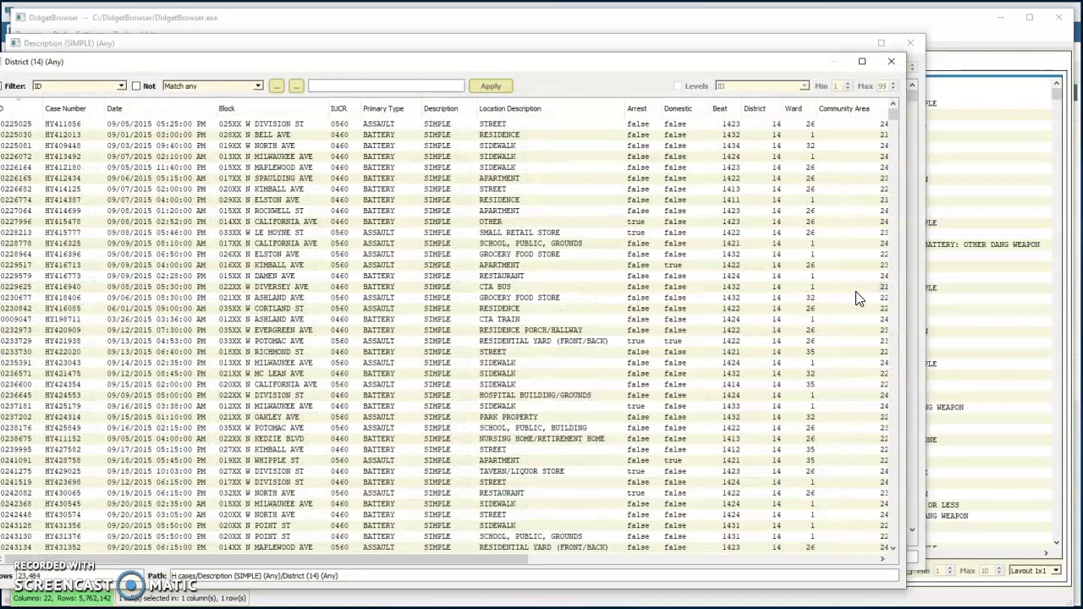
{"action": "left_click_drag", "start_coordinate": [515, 65], "coordinate": [558, 72]}
{"action": "left_click", "coordinate": [939, 71]}
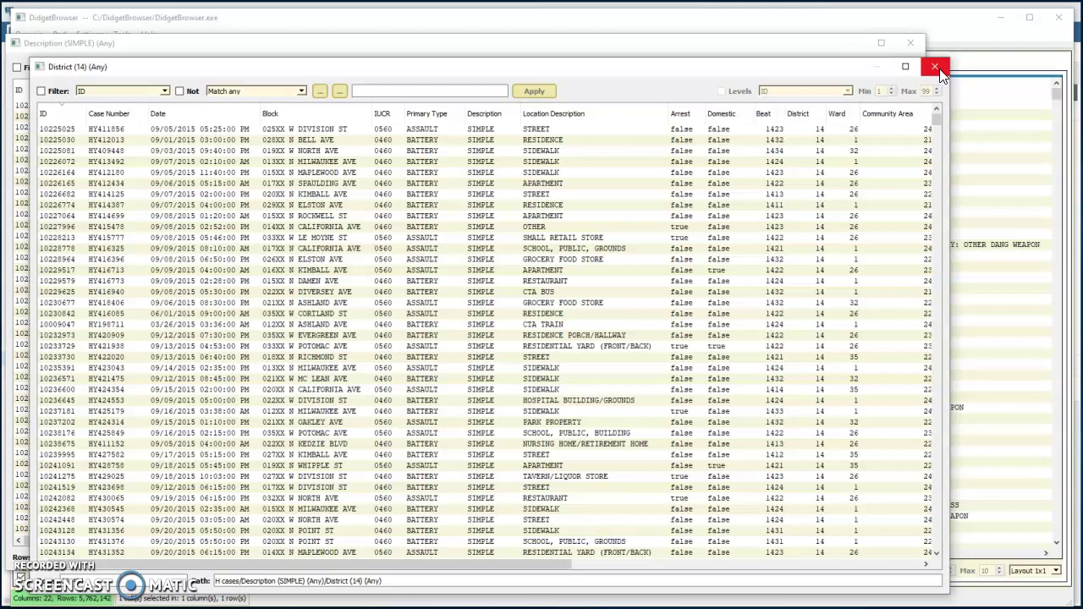
{"action": "left_click_drag", "start_coordinate": [346, 563], "coordinate": [452, 563]}
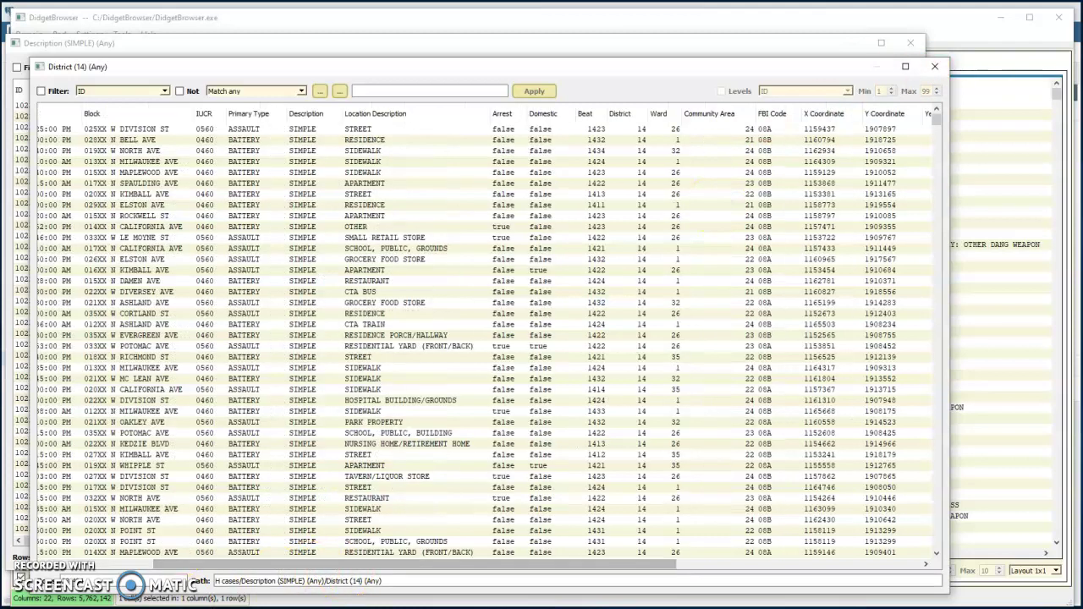